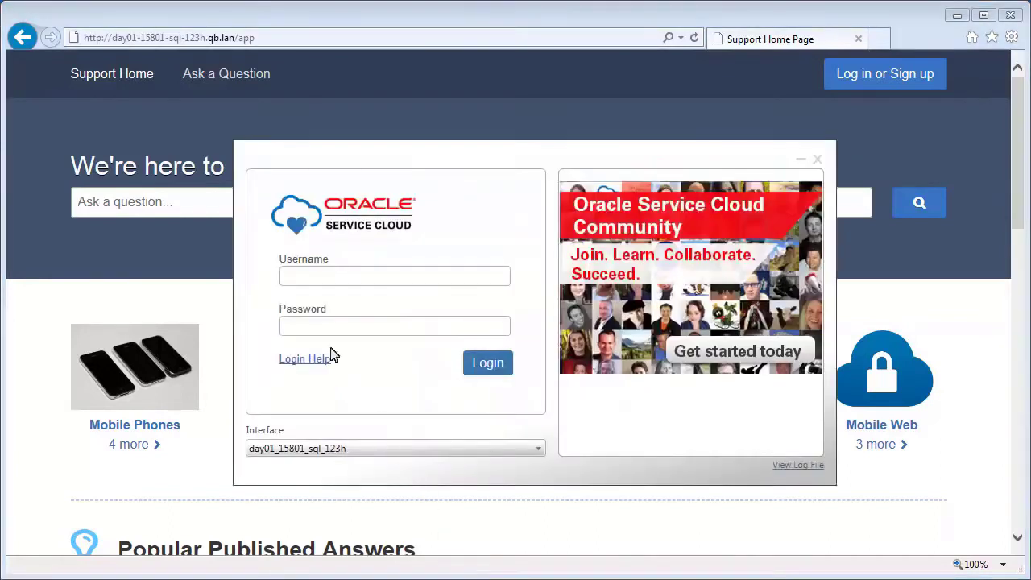
- Sign in with the staff username and password, then show the Configuration navigation items
{"action": "left_click", "coordinate": [285, 276]}
{"action": "type", "text": "faith"}
{"action": "left_click", "coordinate": [284, 326]}
{"action": "type", "text": "*****"}
{"action": "left_click", "coordinate": [488, 363]}
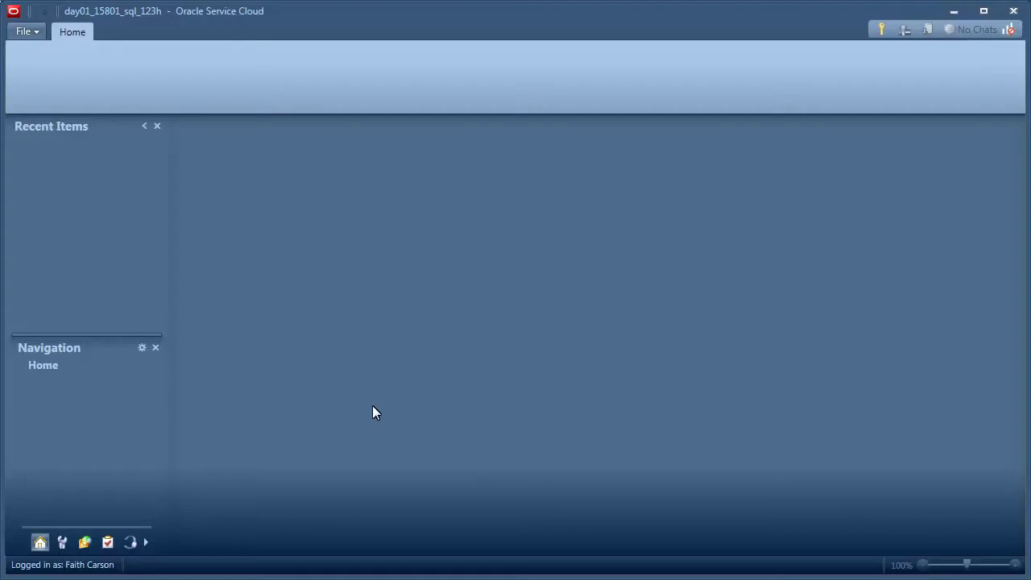
{"action": "left_click", "coordinate": [63, 543]}
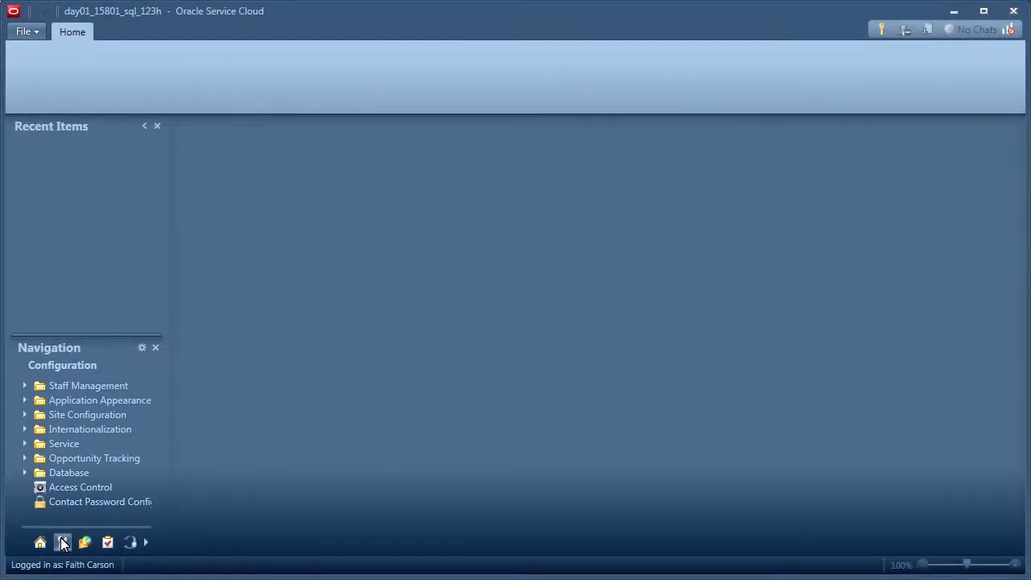
- Open the Knowledge Engineer profile from Staff Management > Profiles
{"action": "left_click", "coordinate": [24, 386]}
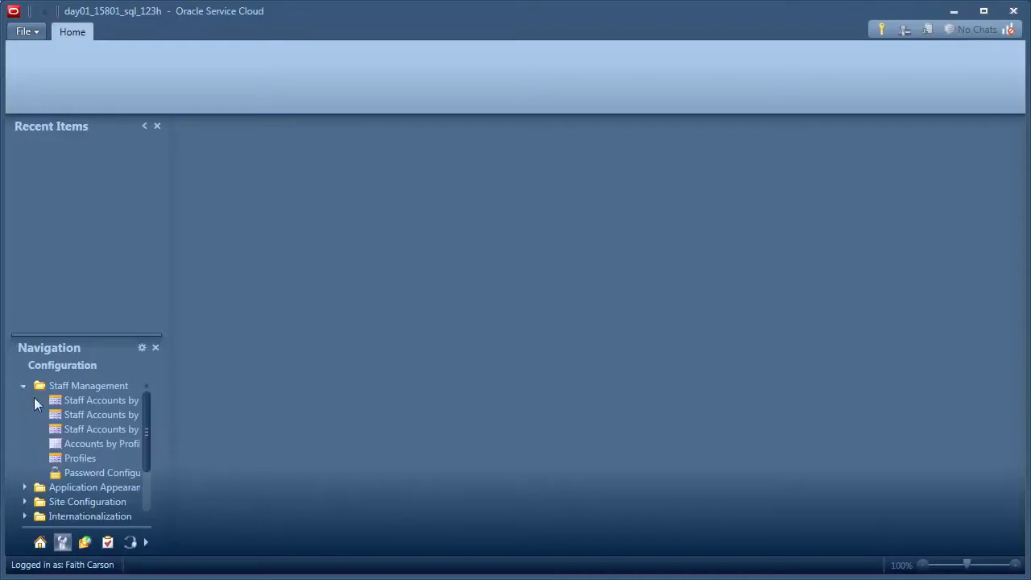
{"action": "left_click", "coordinate": [78, 458]}
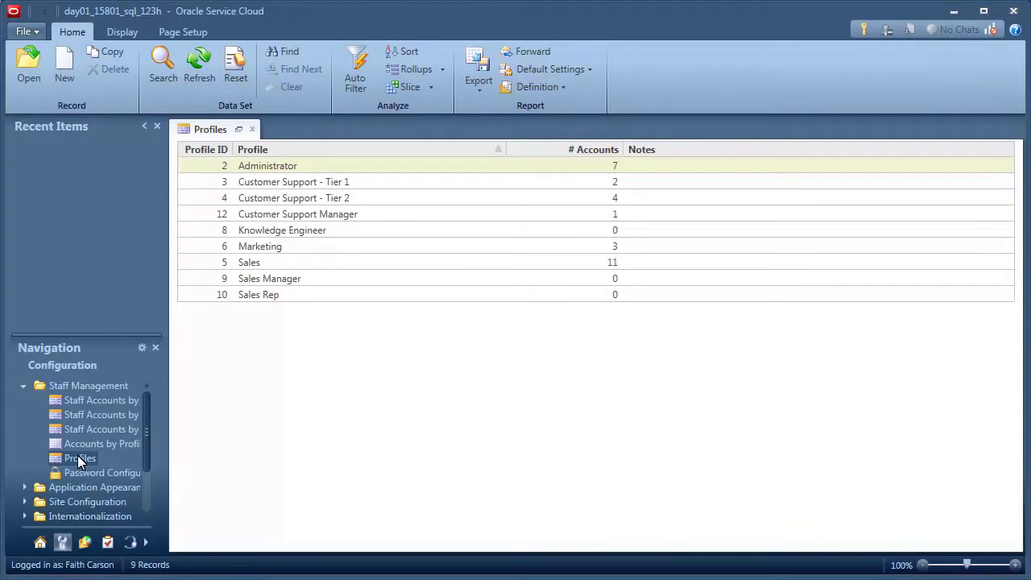
{"action": "double_click", "coordinate": [299, 231]}
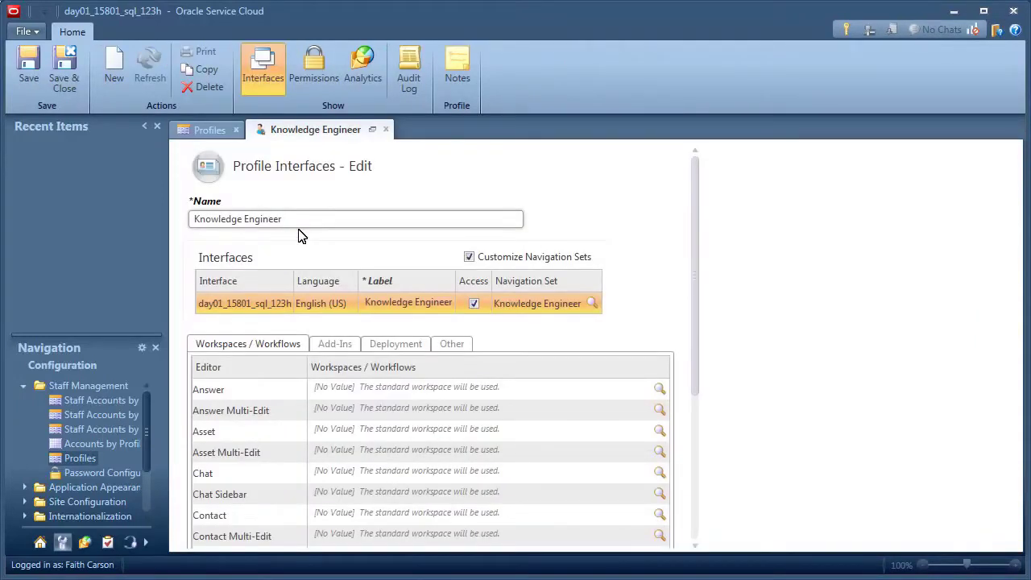
- Enable CP Edit and CP Stage under Administration permissions, then save and close the profile
{"action": "left_click", "coordinate": [314, 65]}
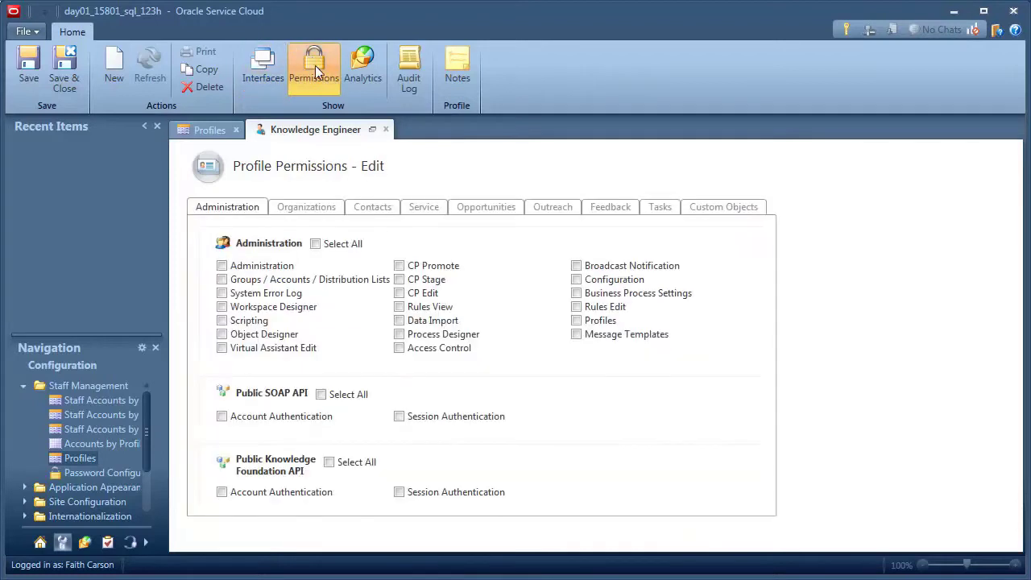
{"action": "left_click", "coordinate": [399, 293]}
{"action": "left_click", "coordinate": [399, 280]}
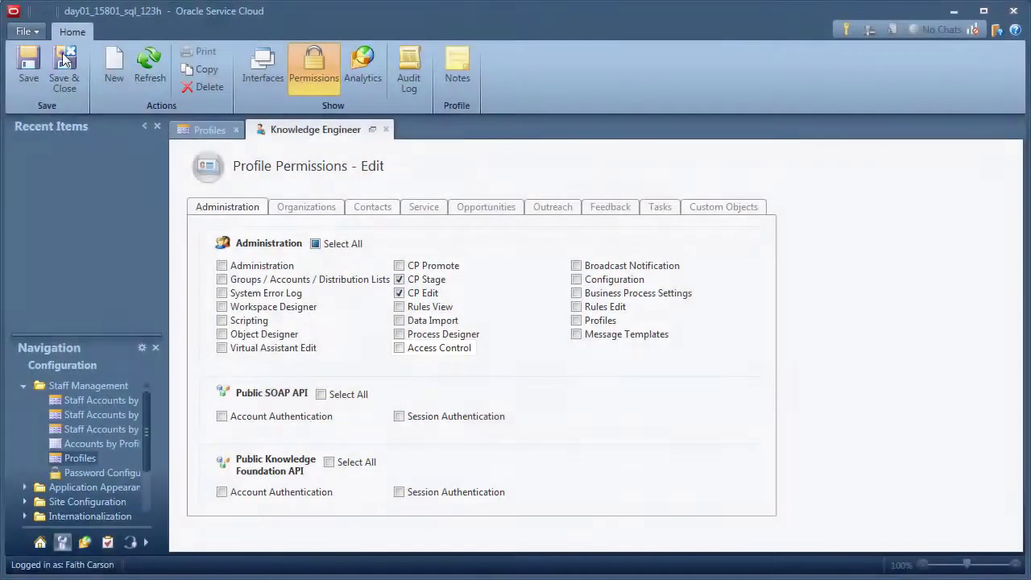
{"action": "left_click", "coordinate": [64, 64]}
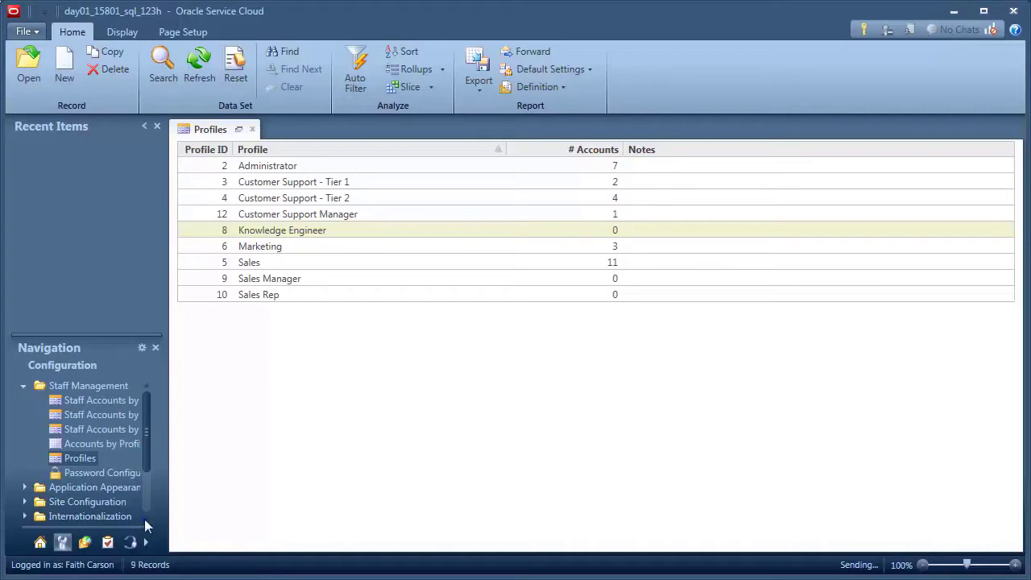
- Search Configuration Settings for the key MOD_CP_DEVELOPMENT_ENABLED
{"action": "scroll", "coordinate": [144, 519], "scroll_direction": "down", "scroll_amount": 2}
{"action": "left_click", "coordinate": [24, 430]}
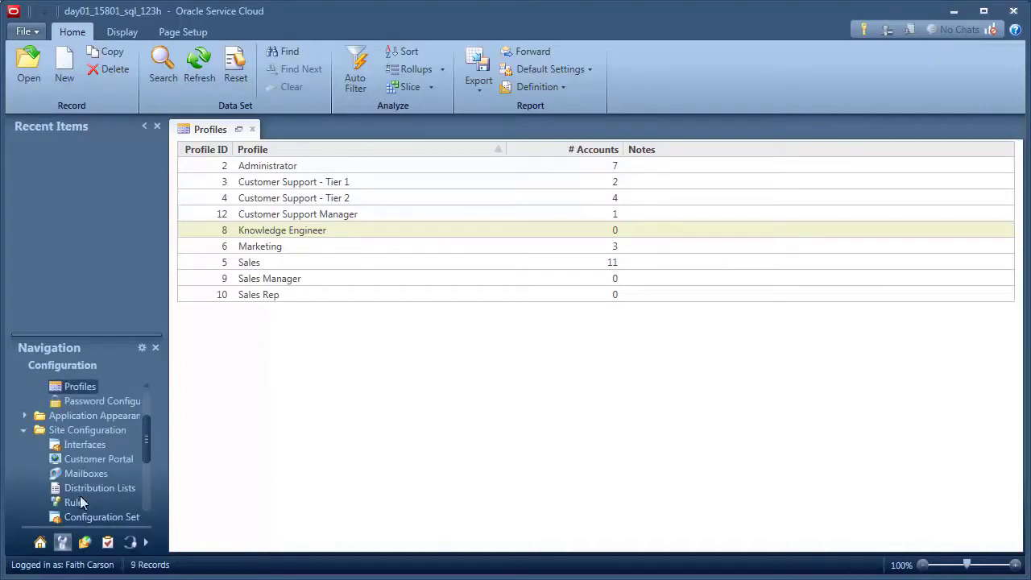
{"action": "left_click", "coordinate": [98, 519]}
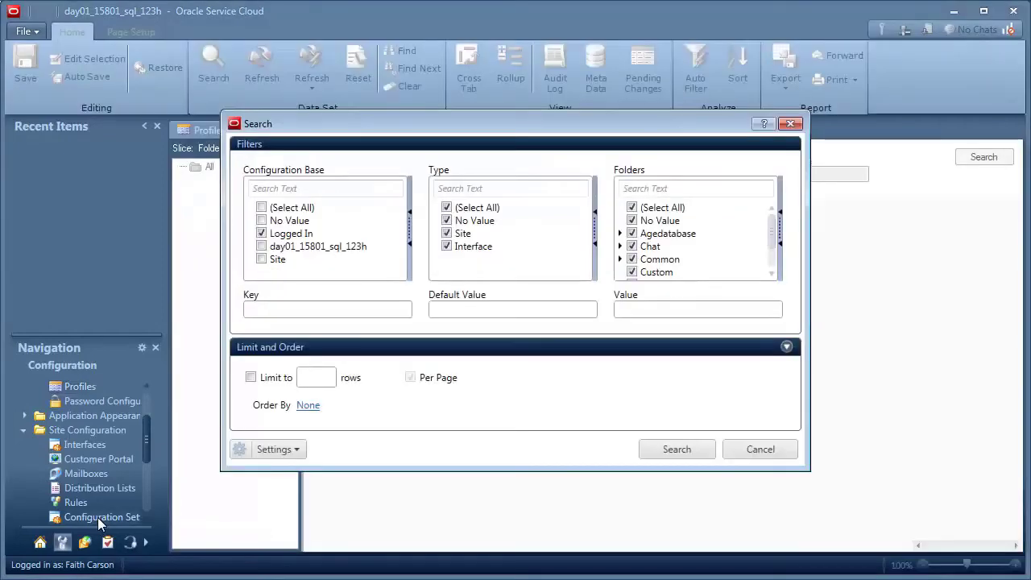
{"action": "left_click", "coordinate": [247, 309]}
{"action": "type", "text": "MOD_CP_DEVELOPMENT_ENABLED"}
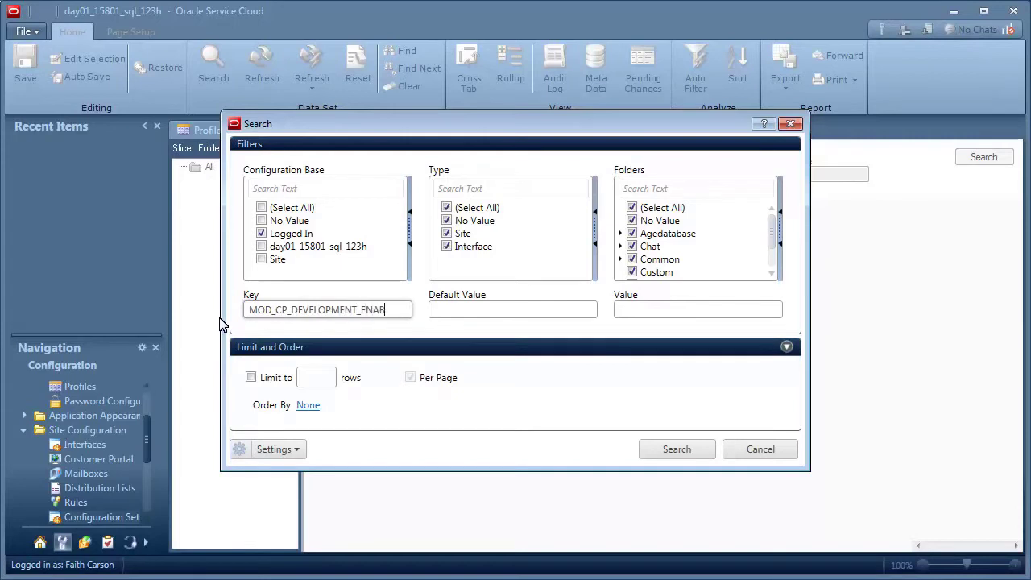
{"action": "left_click", "coordinate": [677, 450]}
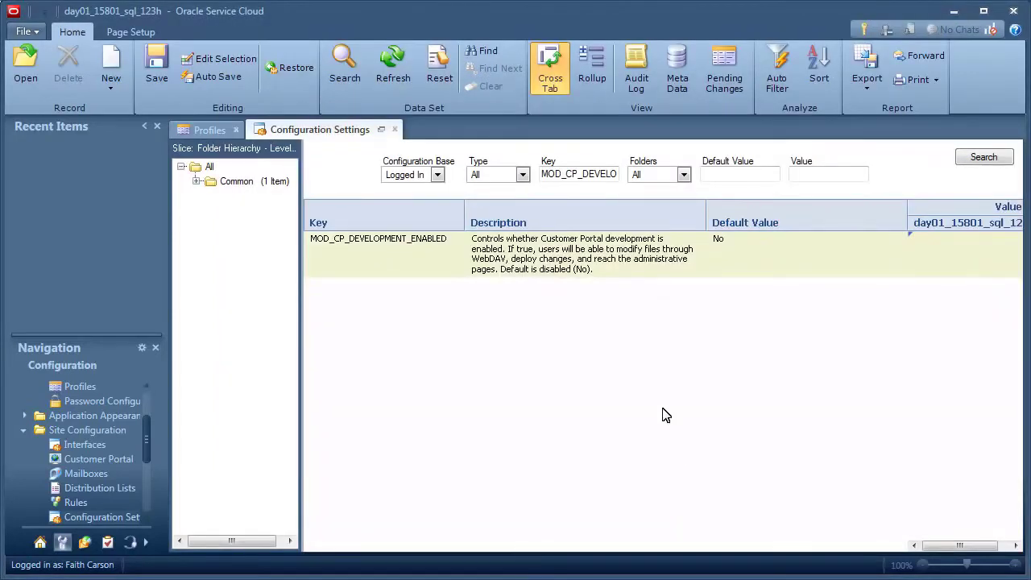
- Change the MOD_CP_DEVELOPMENT_ENABLED value to Yes and save the setting
{"action": "double_click", "coordinate": [606, 246]}
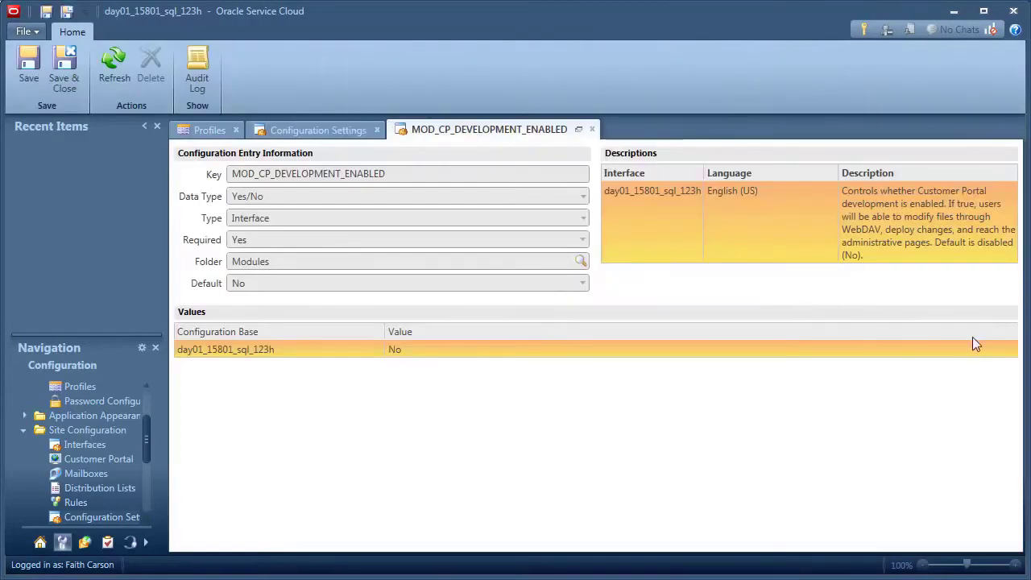
{"action": "left_click", "coordinate": [1011, 349]}
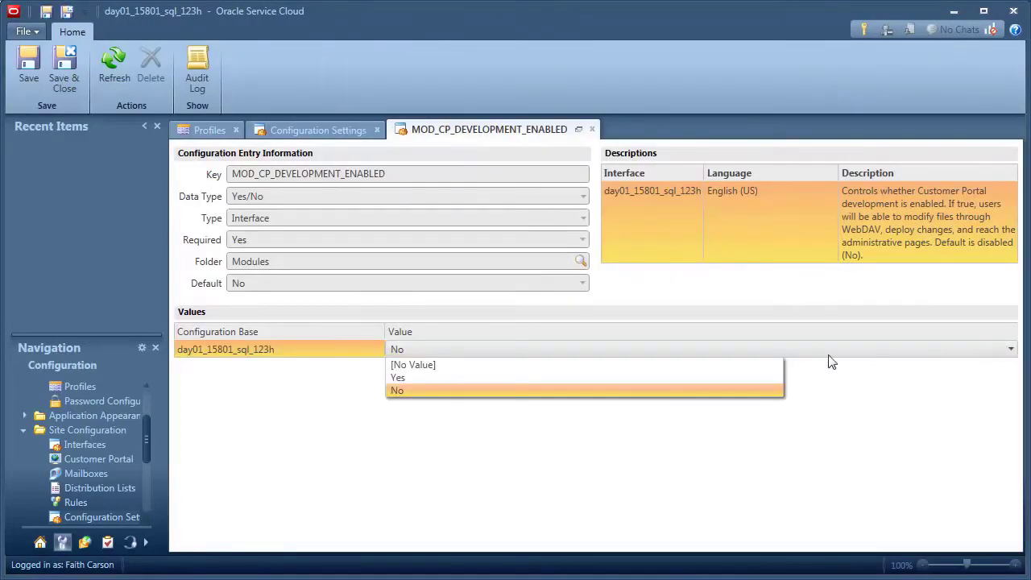
{"action": "left_click", "coordinate": [398, 378]}
{"action": "left_click", "coordinate": [66, 63]}
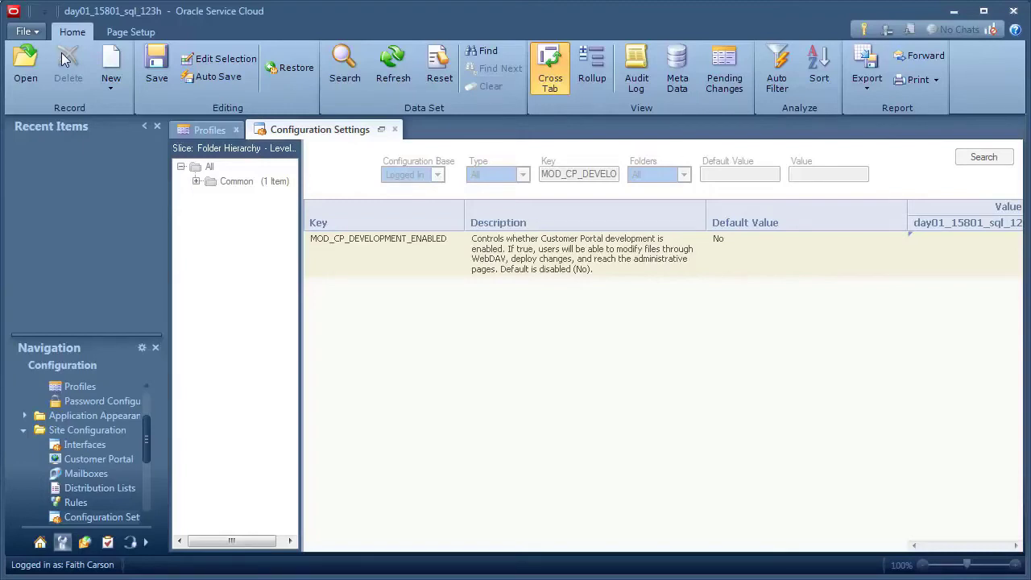
{"action": "left_click", "coordinate": [36, 31]}
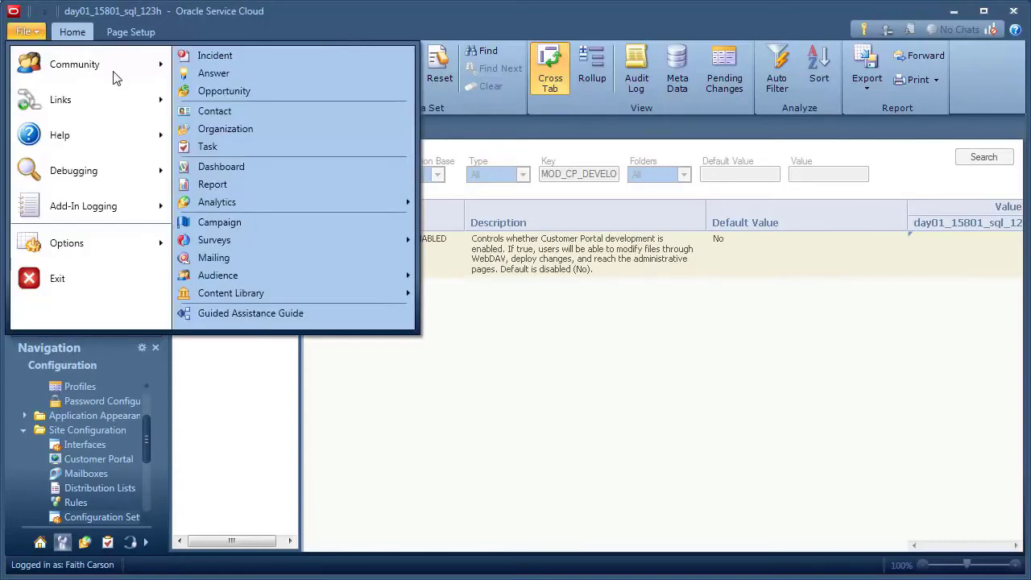
{"action": "mouse_move", "coordinate": [163, 101]}
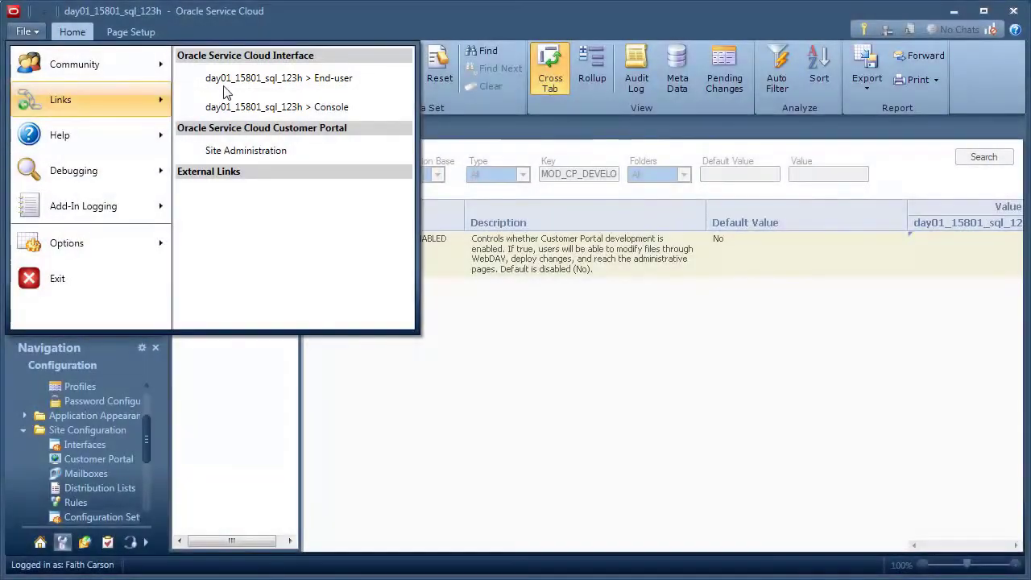
{"action": "left_click", "coordinate": [295, 78]}
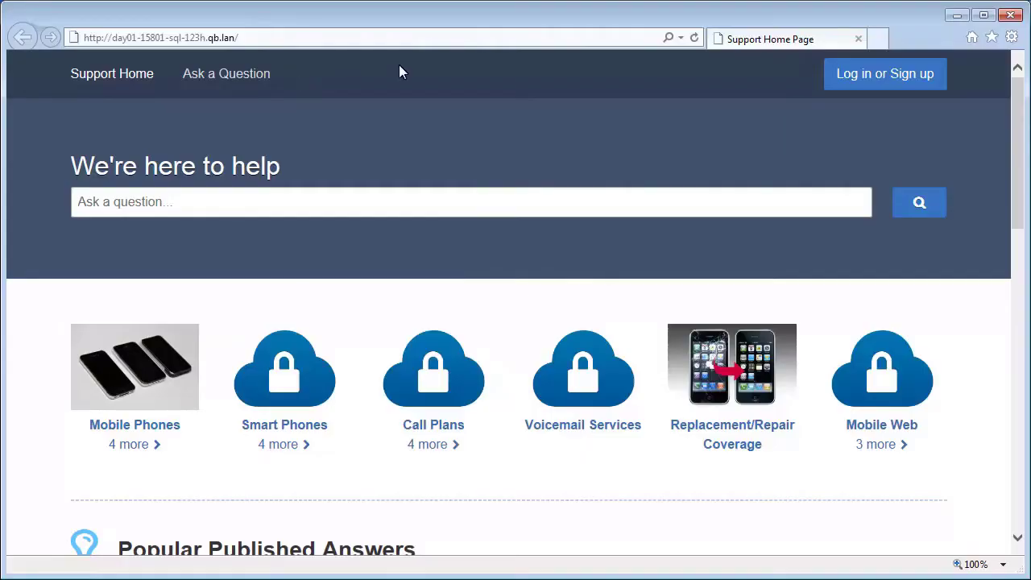
{"action": "left_click", "coordinate": [1010, 14]}
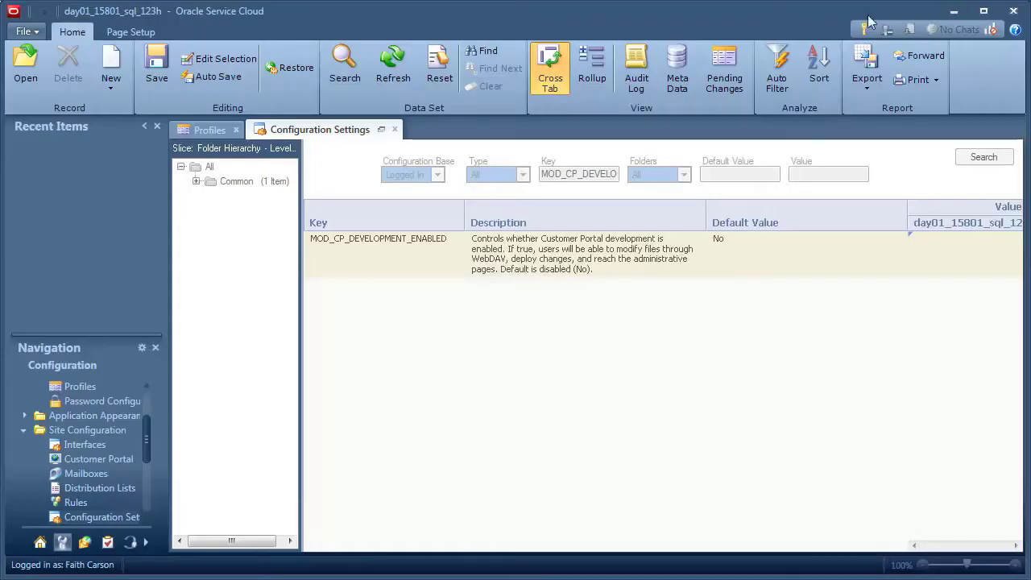
{"action": "left_click", "coordinate": [25, 32]}
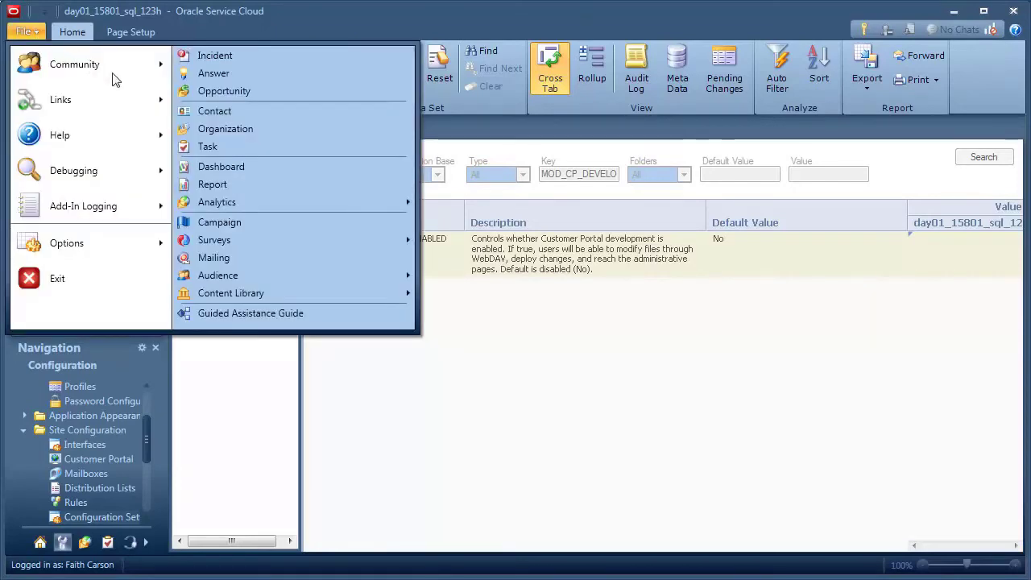
{"action": "mouse_move", "coordinate": [161, 102]}
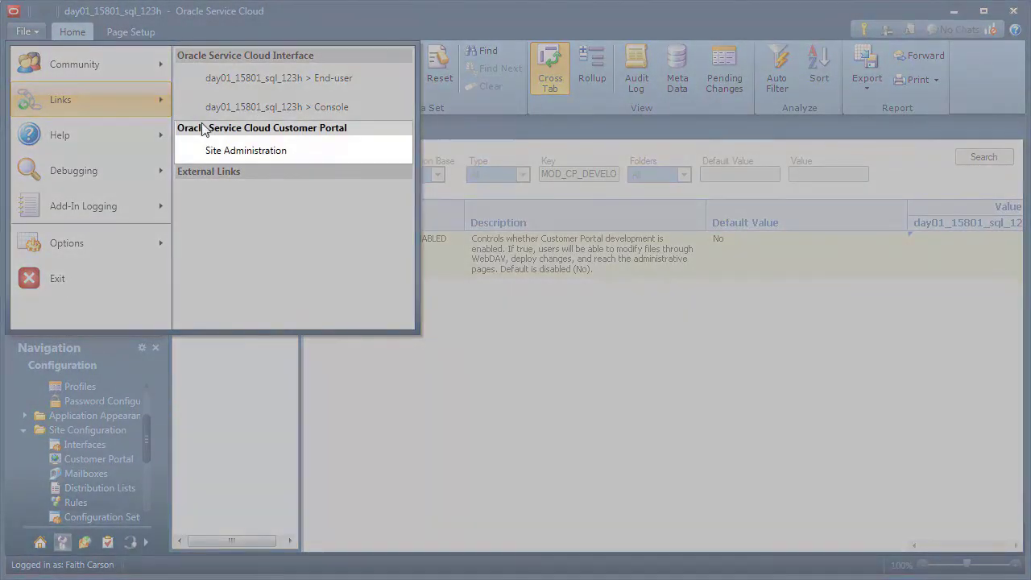
{"action": "left_click", "coordinate": [249, 151]}
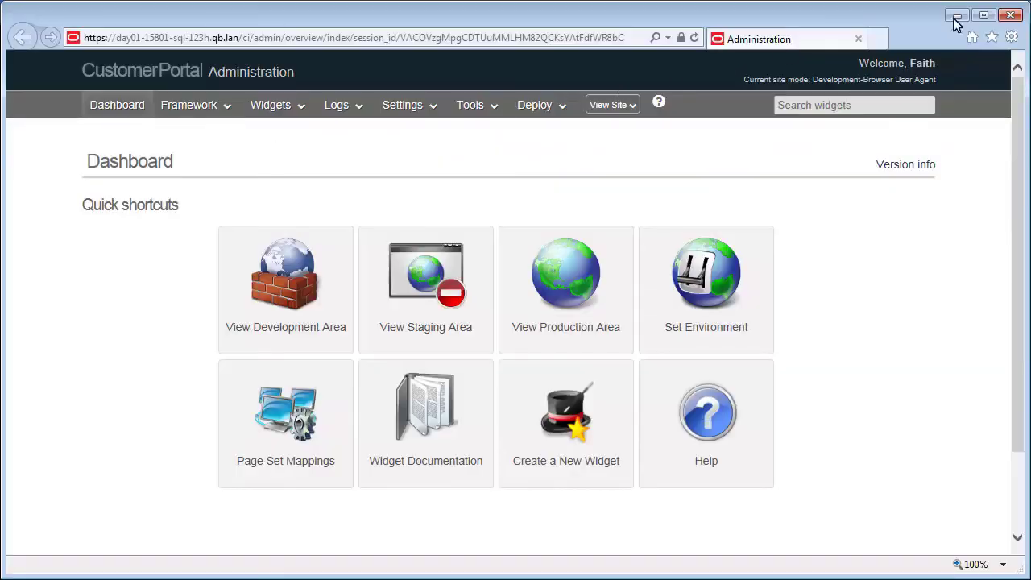
{"action": "left_click", "coordinate": [1012, 14]}
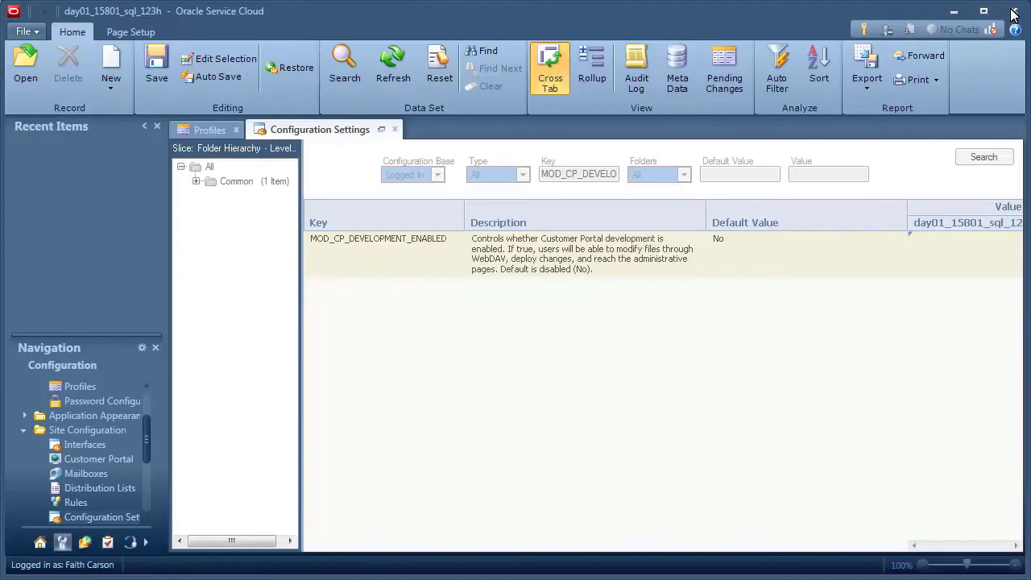
- Open Customer Portal and select the day01_15801_sql_123h interface to view its deployment logs
{"action": "left_click", "coordinate": [88, 458]}
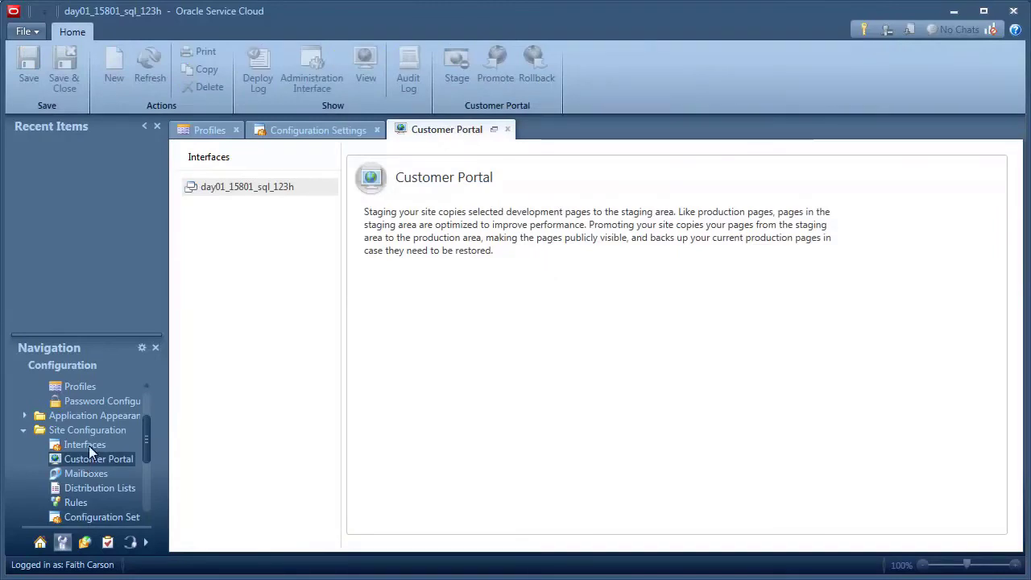
{"action": "left_click", "coordinate": [235, 186]}
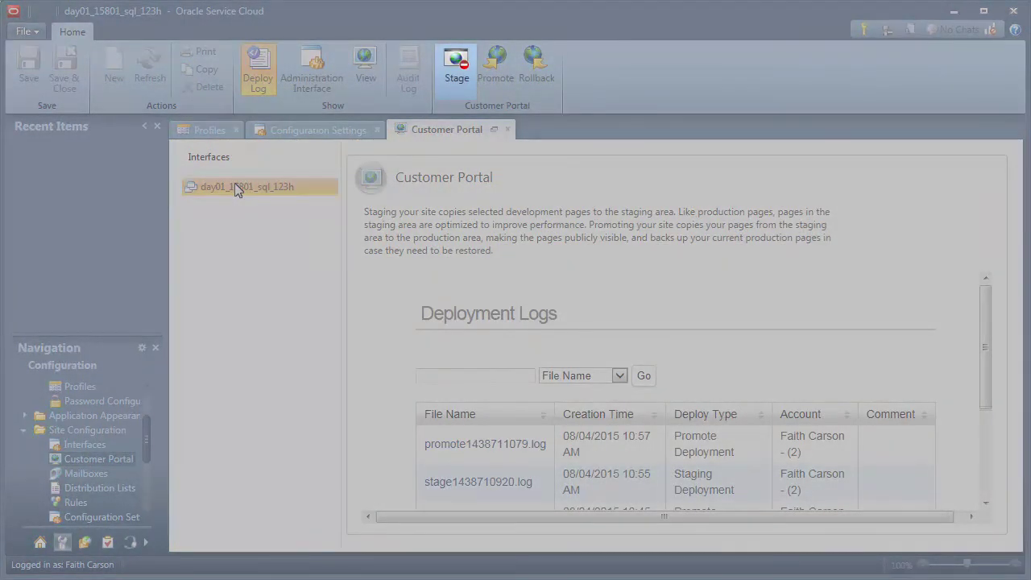